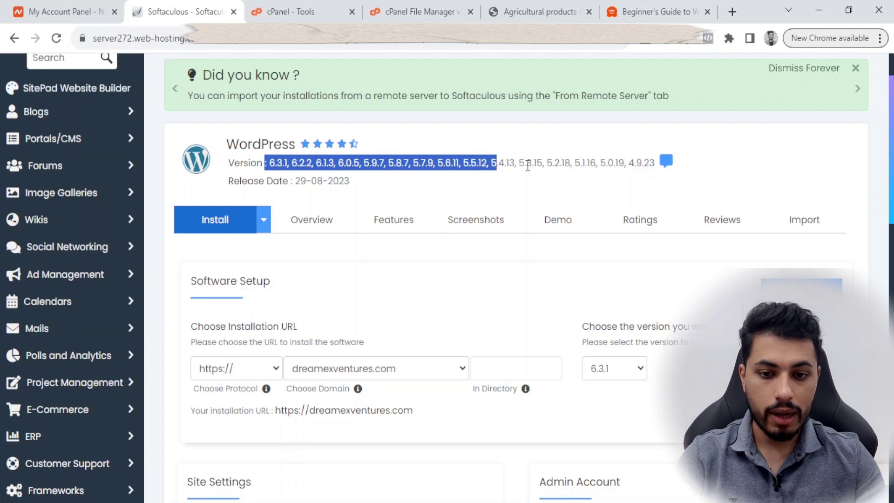
pyautogui.click(450, 184)
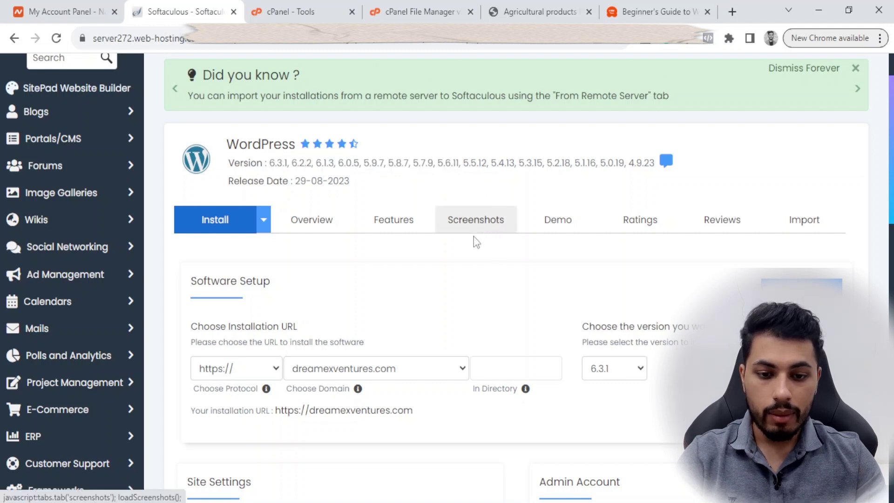
pyautogui.scroll(-1, 476, 235)
pyautogui.click(276, 304)
pyautogui.click(276, 304)
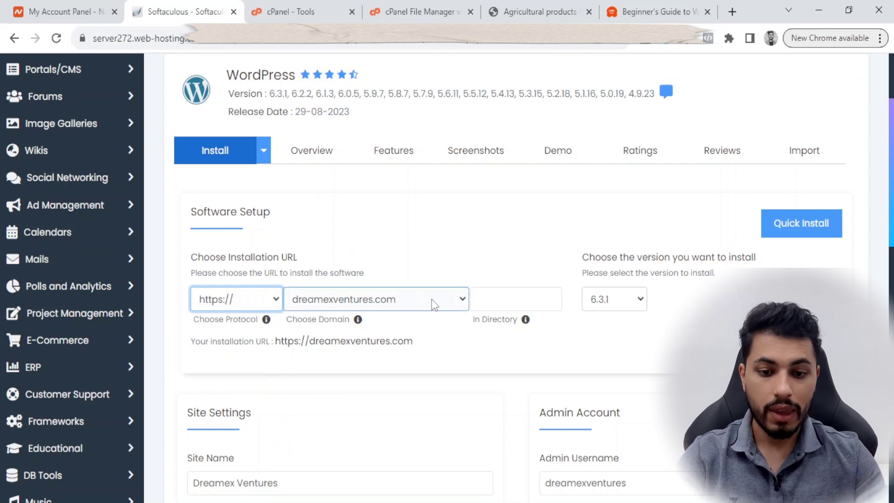
pyautogui.click(466, 298)
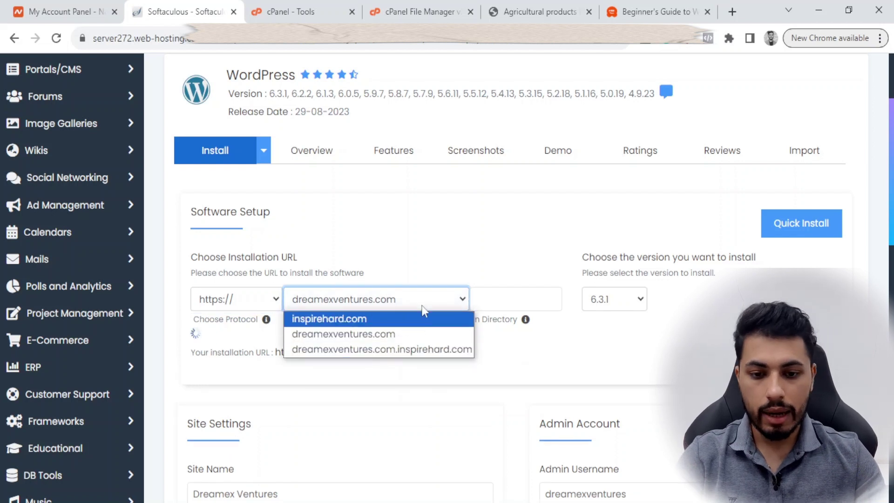
pyautogui.click(459, 302)
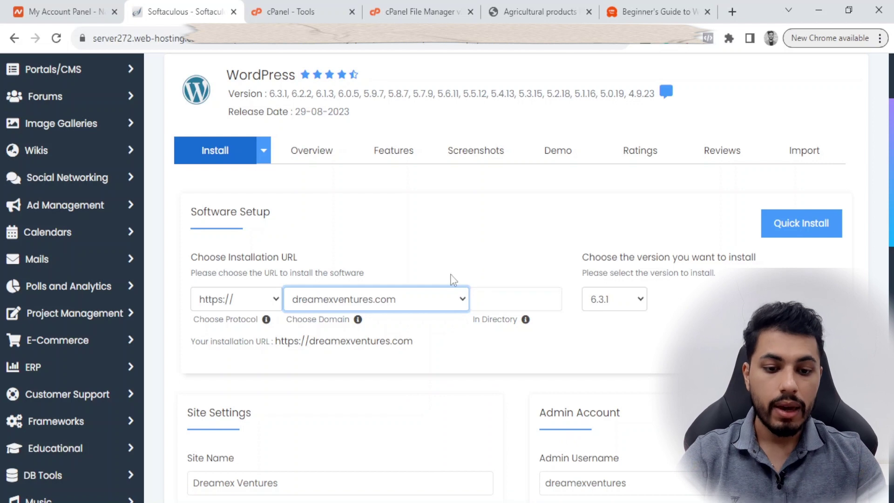
# Try dir as the installation directory and empty the field again.
pyautogui.moveTo(529, 325)
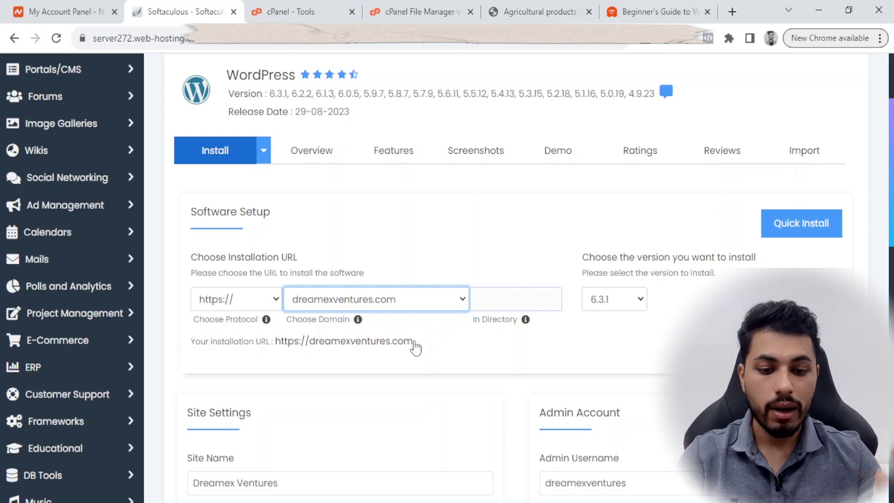
pyautogui.click(488, 296)
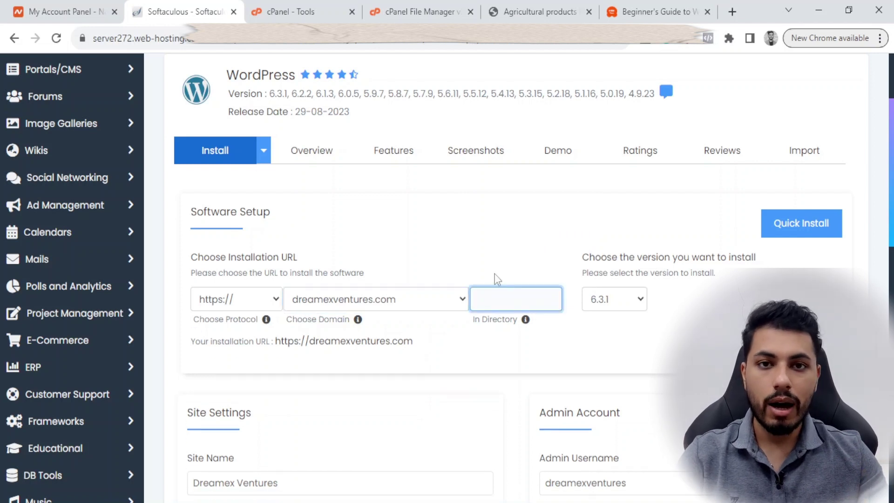
pyautogui.write('dir')
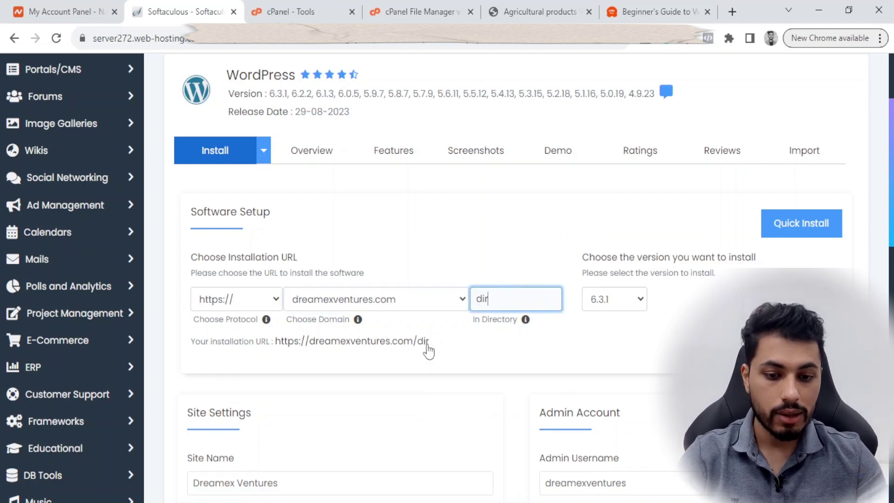
pyautogui.press('BackSpace')
pyautogui.press('BackSpace')
pyautogui.press('BackSpace')
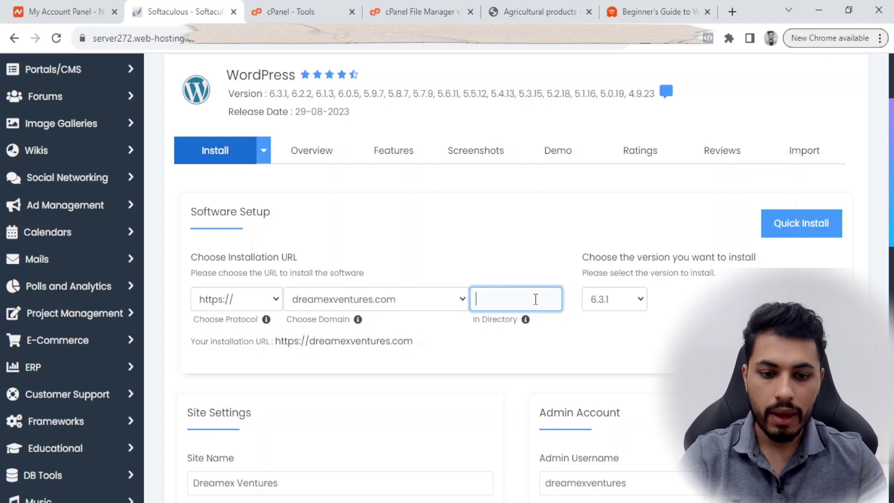
# Review the site name, admin username and site description fields of the WordPress installation.
pyautogui.scroll(-4, 443, 344)
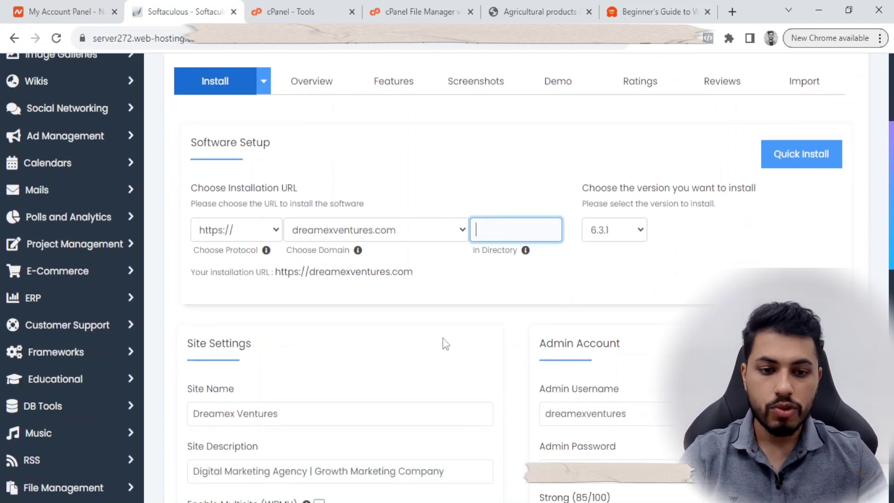
pyautogui.click(300, 274)
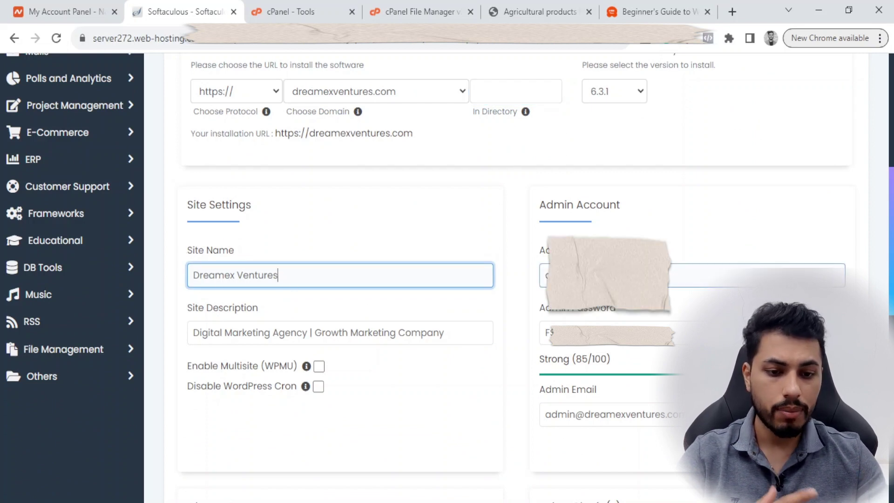
pyautogui.scroll(-2, 636, 213)
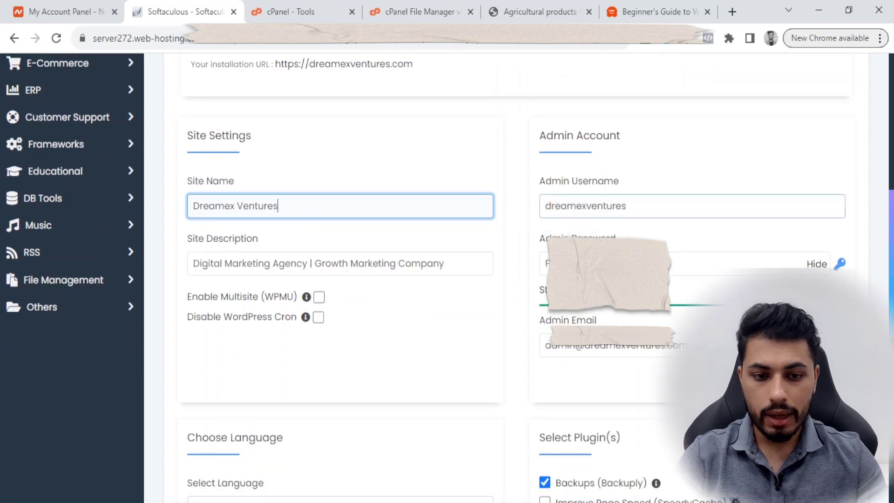
pyautogui.click(640, 209)
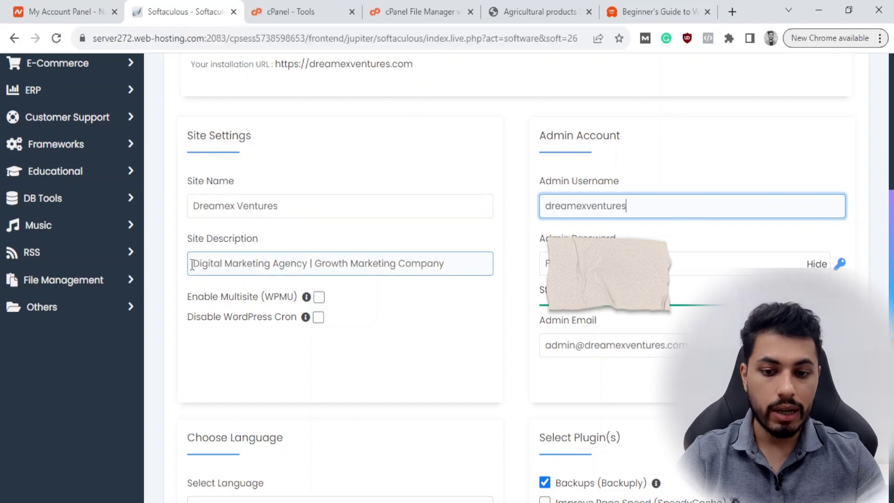
pyautogui.click(458, 262)
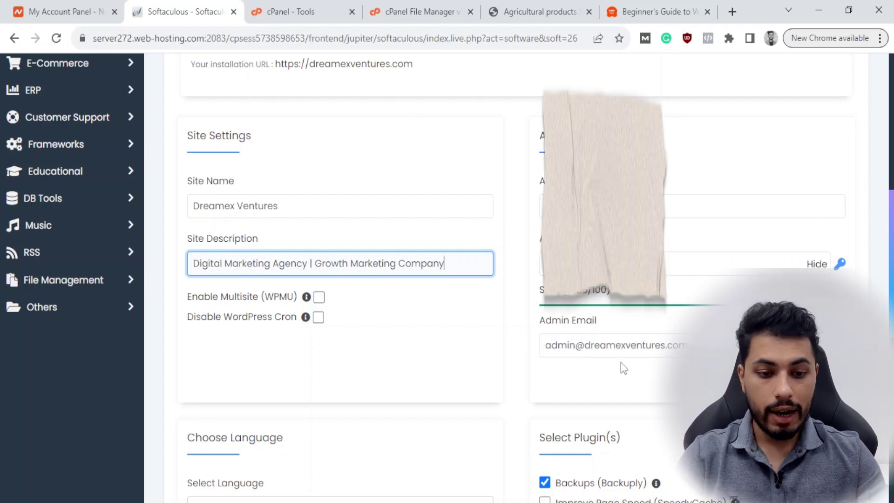
# Check the language choices and the optional plugins, keeping English and Backups (Backuply) selected.
pyautogui.scroll(-3, 621, 380)
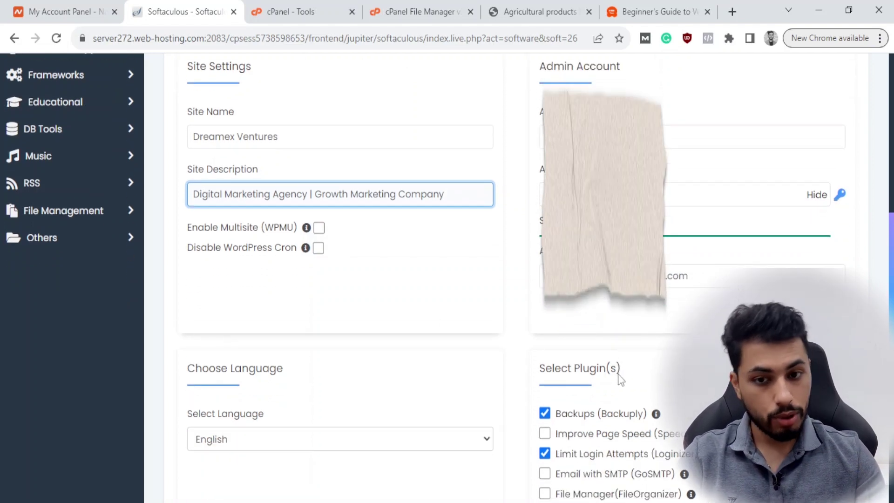
pyautogui.scroll(-2, 480, 378)
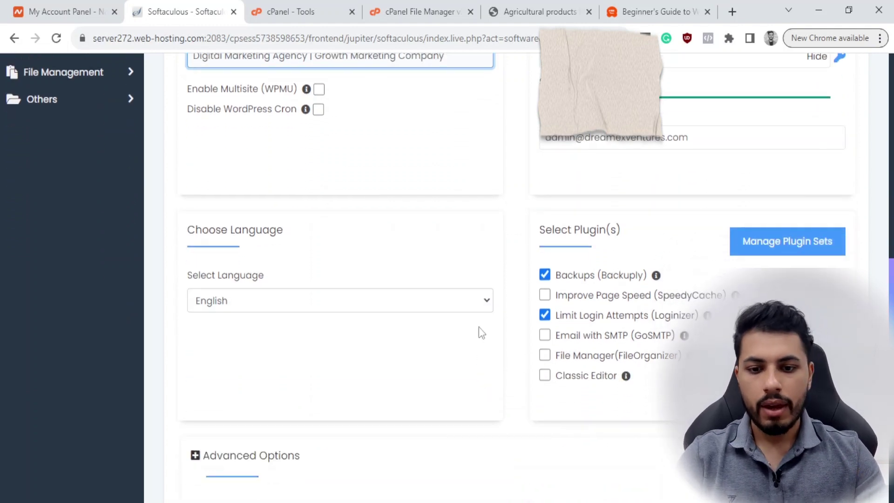
pyautogui.click(487, 305)
pyautogui.click(485, 302)
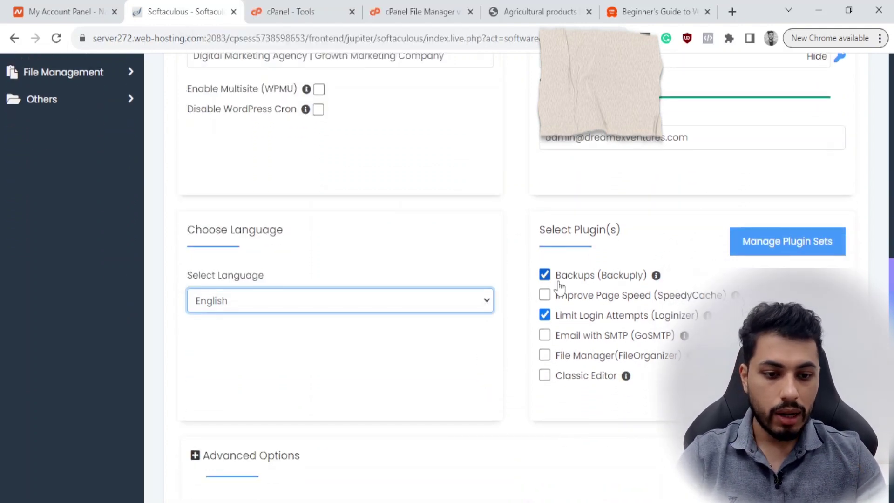
pyautogui.moveTo(655, 277)
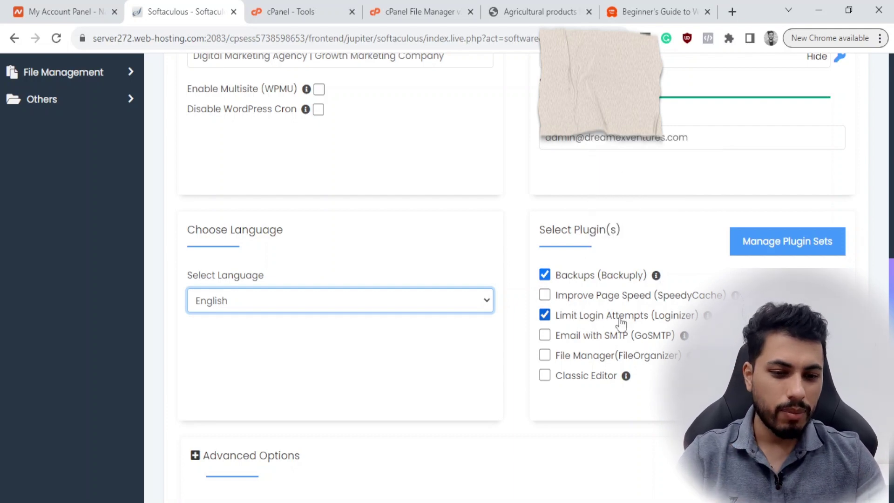
pyautogui.click(544, 275)
pyautogui.click(545, 275)
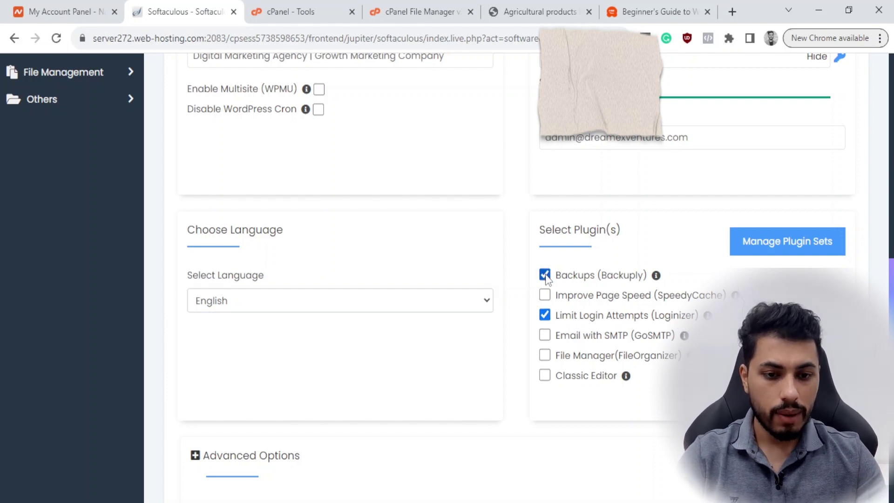
# Expand the advanced options and review the database, auto-upgrade and backup location settings.
pyautogui.scroll(-3, 635, 298)
pyautogui.scroll(-2, 651, 311)
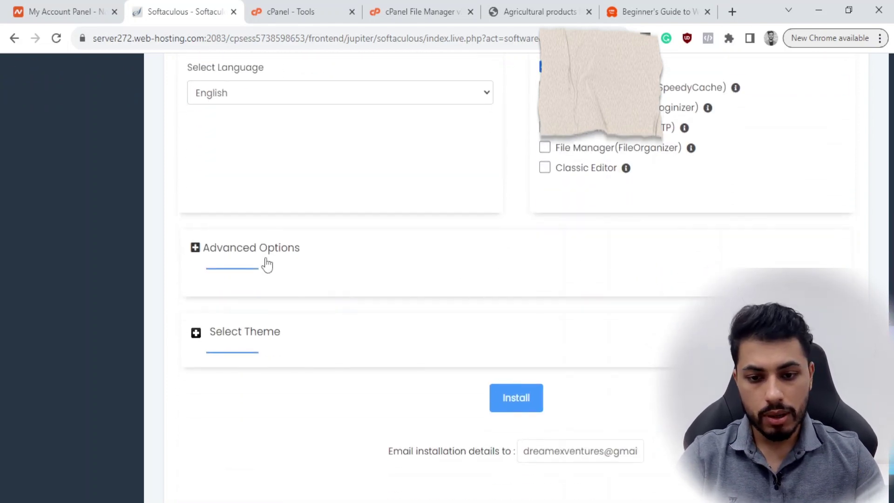
pyautogui.click(195, 249)
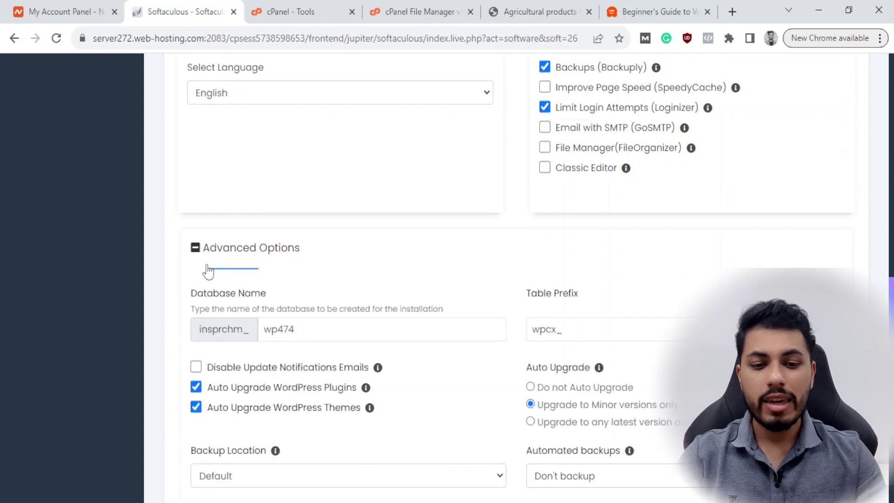
pyautogui.scroll(-2, 208, 270)
pyautogui.click(585, 266)
pyautogui.scroll(-3, 477, 311)
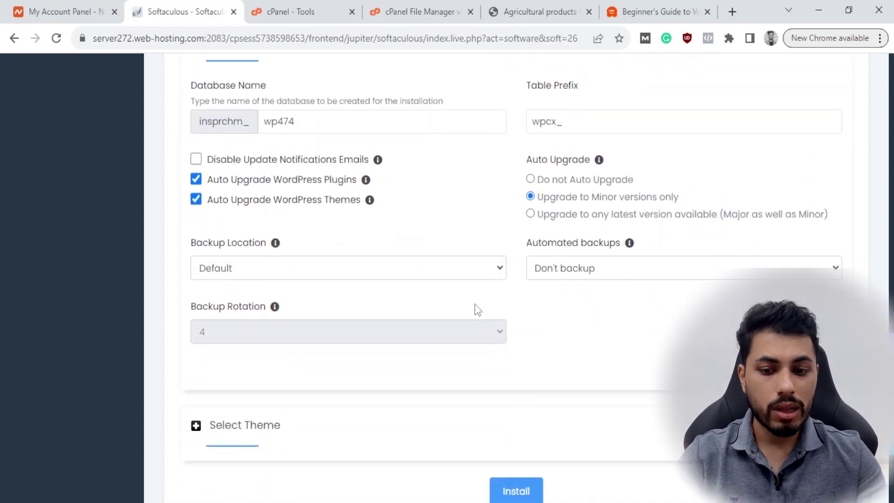
pyautogui.scroll(2, 462, 303)
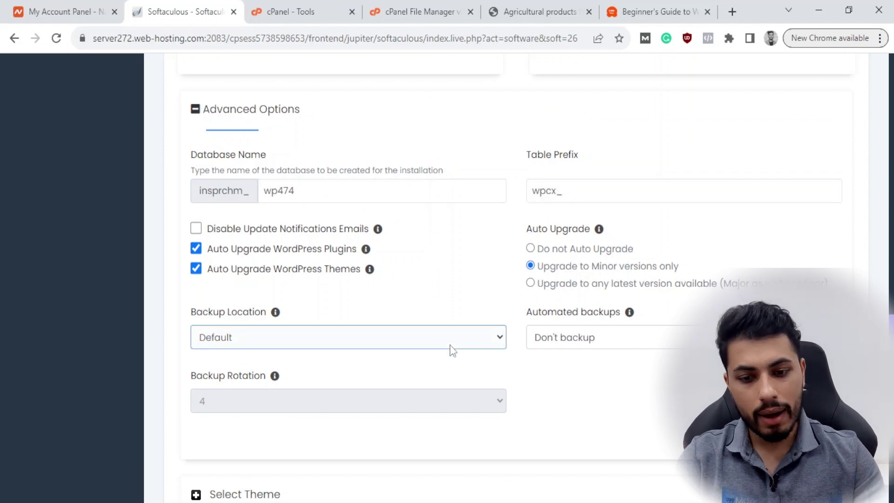
pyautogui.moveTo(275, 313)
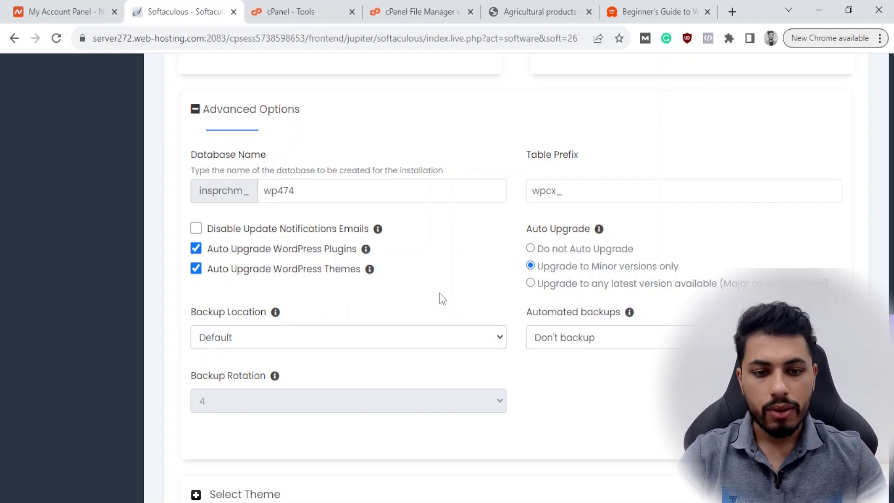
# Switch to the cPanel File Manager and examine the home directory tree, including the public_html and dreamexventures.com folders.
pyautogui.click(417, 6)
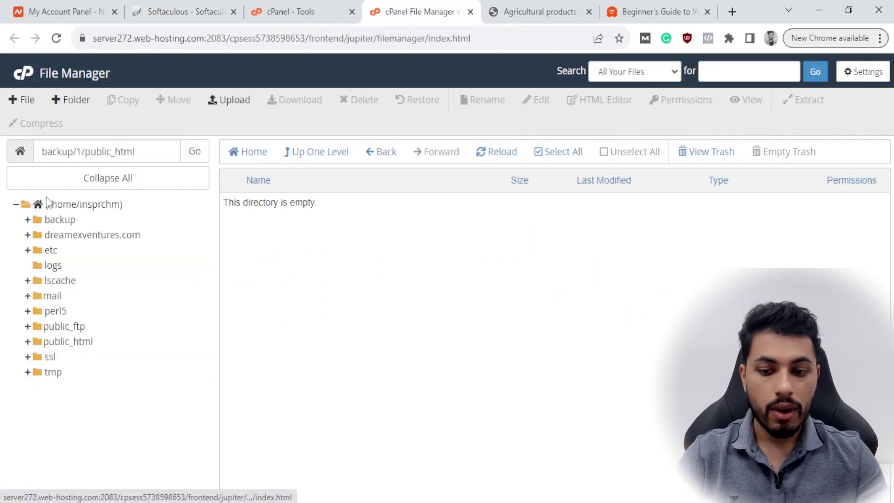
pyautogui.click(16, 204)
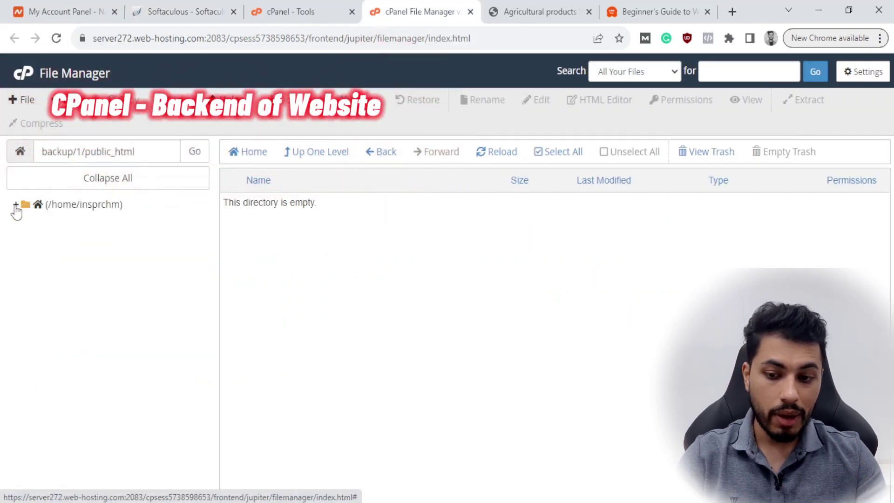
pyautogui.click(15, 205)
pyautogui.click(27, 342)
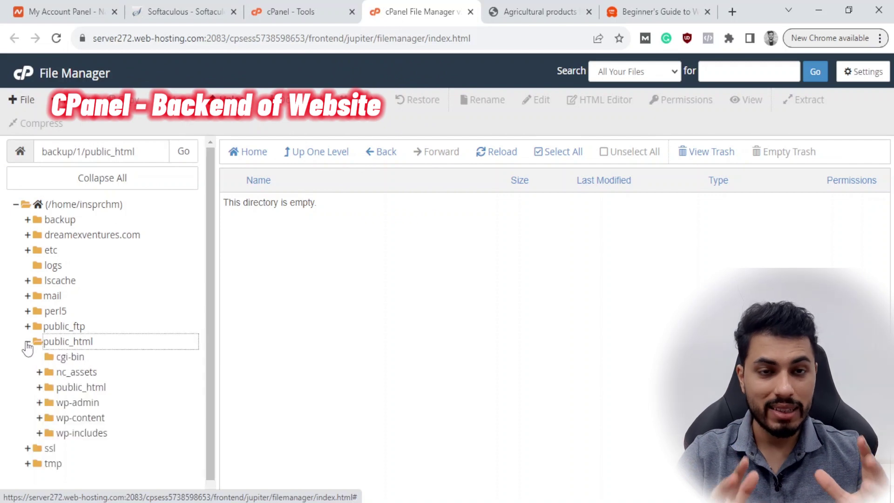
pyautogui.click(28, 344)
pyautogui.click(28, 343)
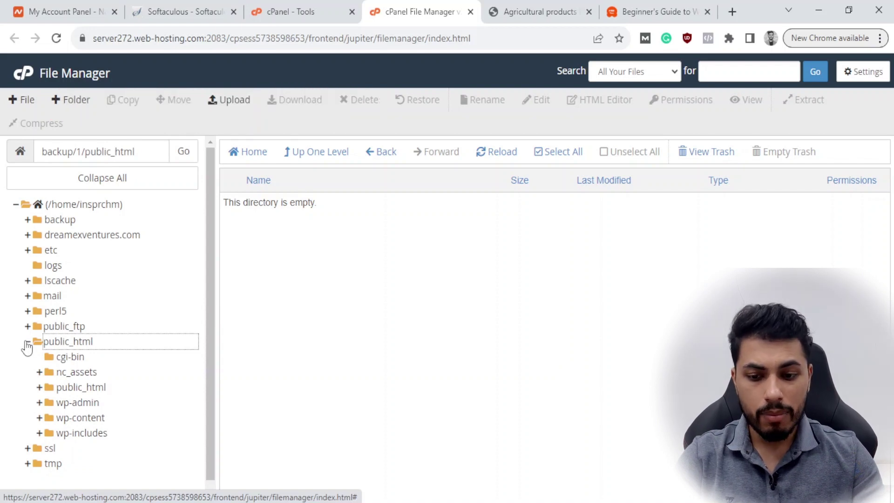
pyautogui.click(27, 344)
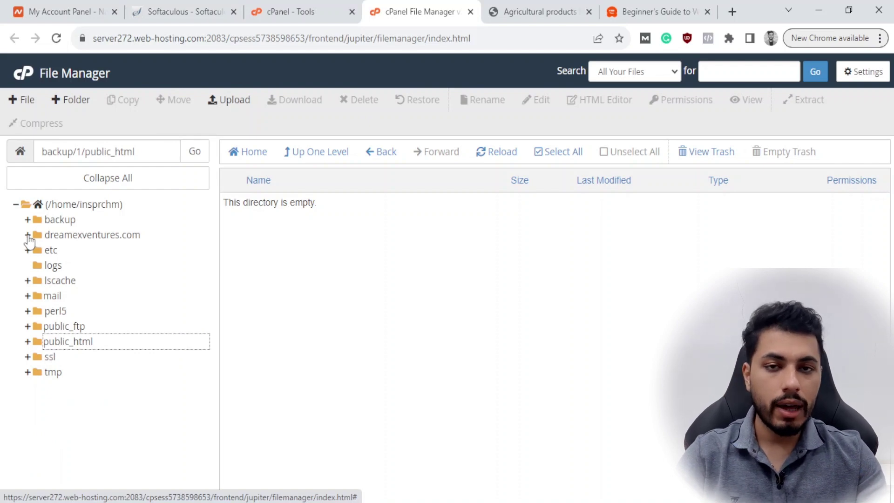
pyautogui.click(28, 236)
pyautogui.click(27, 236)
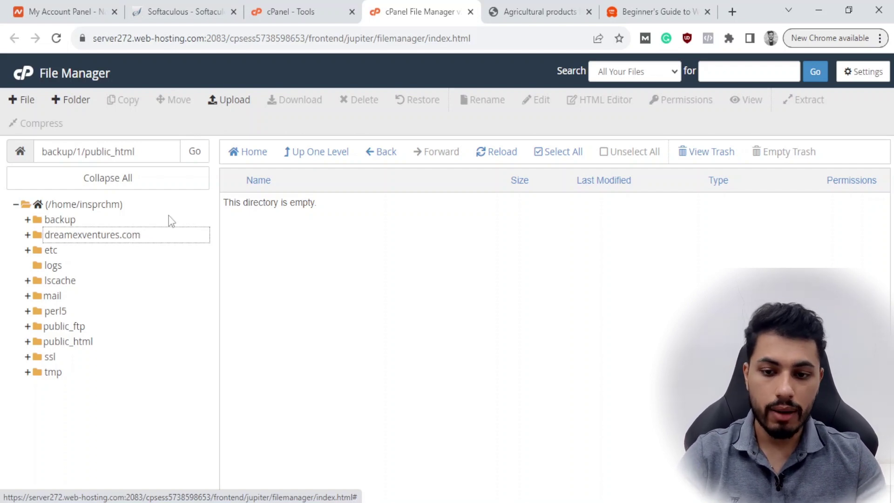
pyautogui.click(28, 342)
pyautogui.click(28, 342)
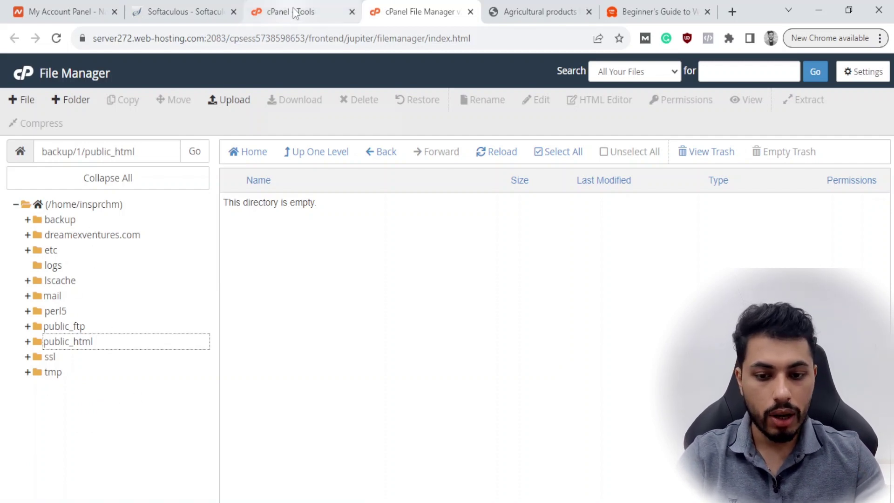
# Return to the Softaculous installation form and read the explanation of the Automated backups option.
pyautogui.click(188, 0)
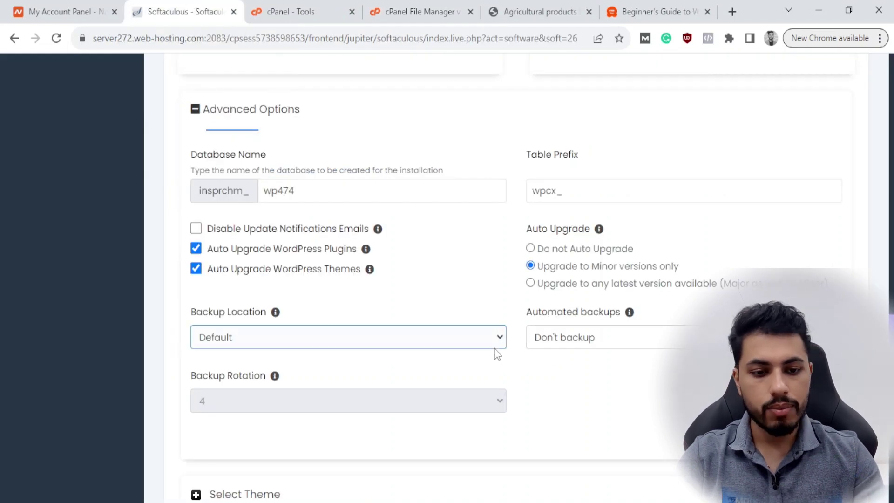
pyautogui.scroll(-2, 491, 373)
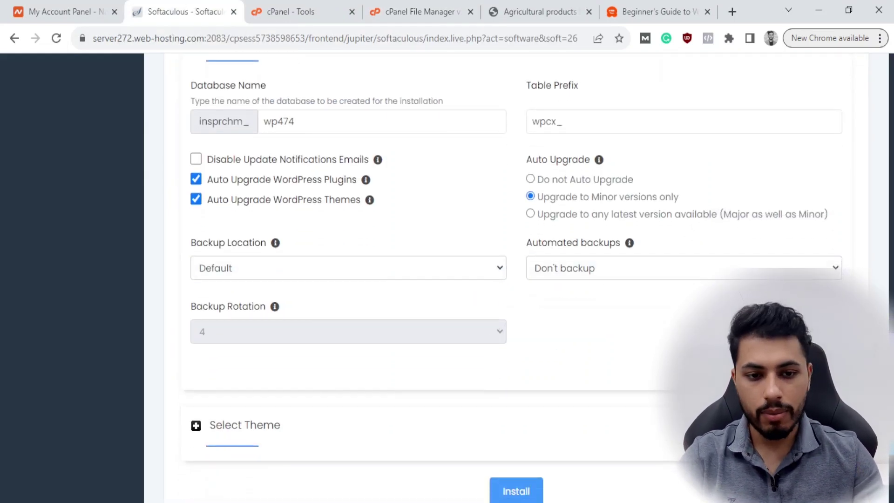
pyautogui.moveTo(634, 251)
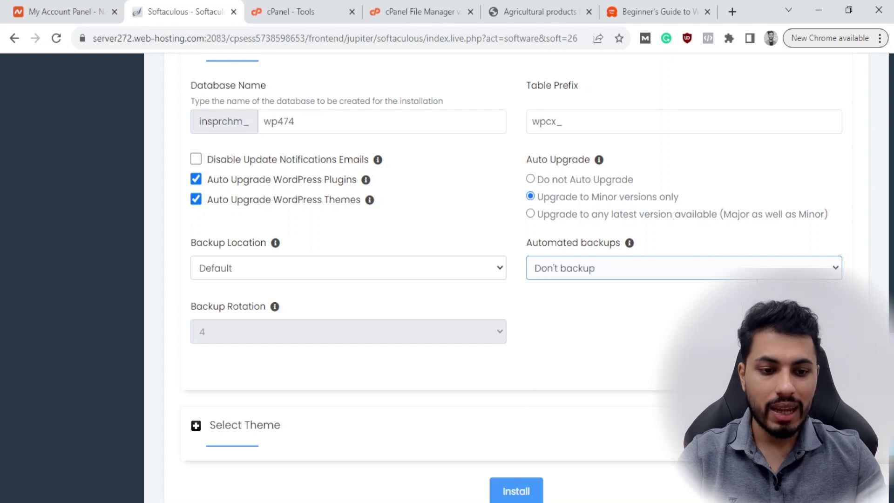
# Expand the optional theme selection for the WordPress installation.
pyautogui.scroll(-4, 385, 304)
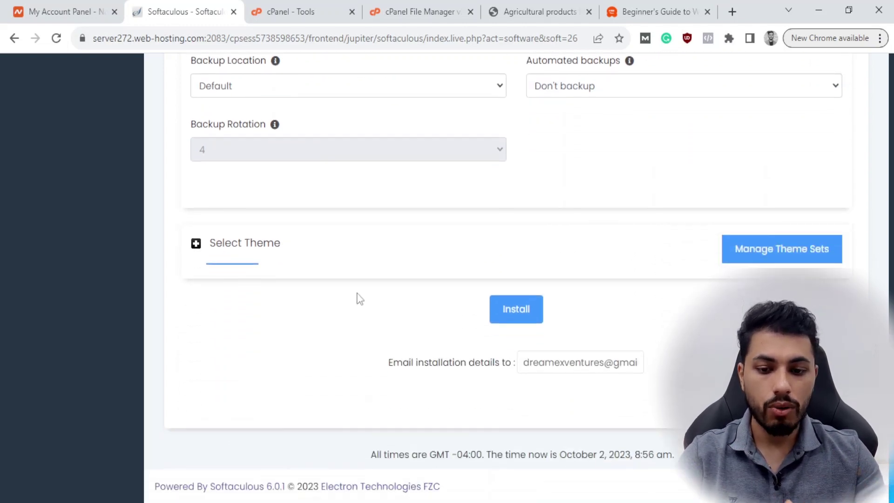
pyautogui.click(196, 247)
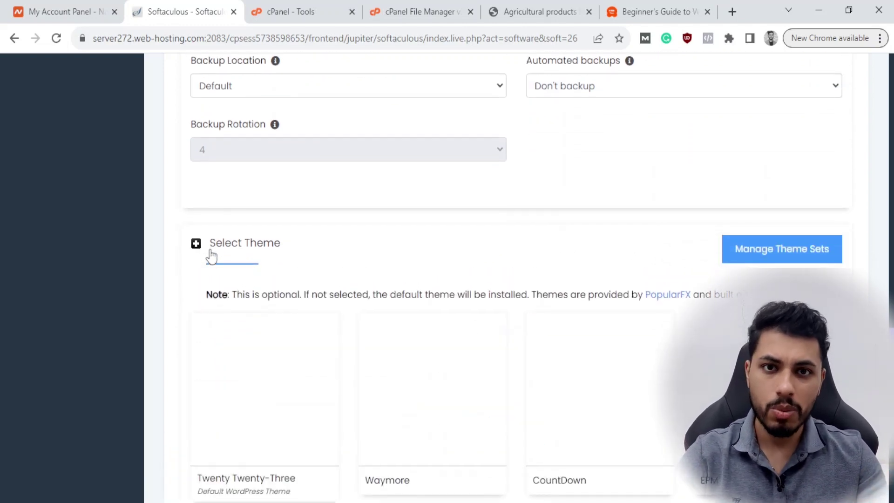
# Look over the available WordPress themes and collapse the theme selection without choosing one.
pyautogui.scroll(-3, 258, 291)
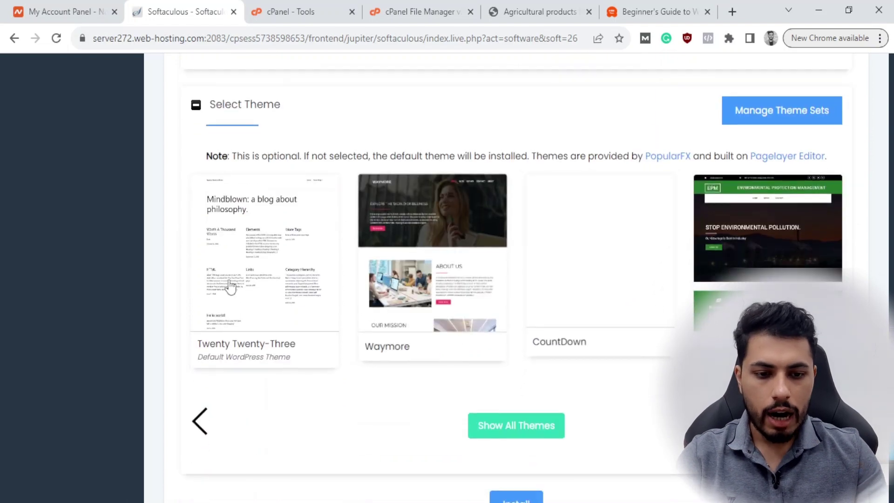
pyautogui.scroll(2, 380, 359)
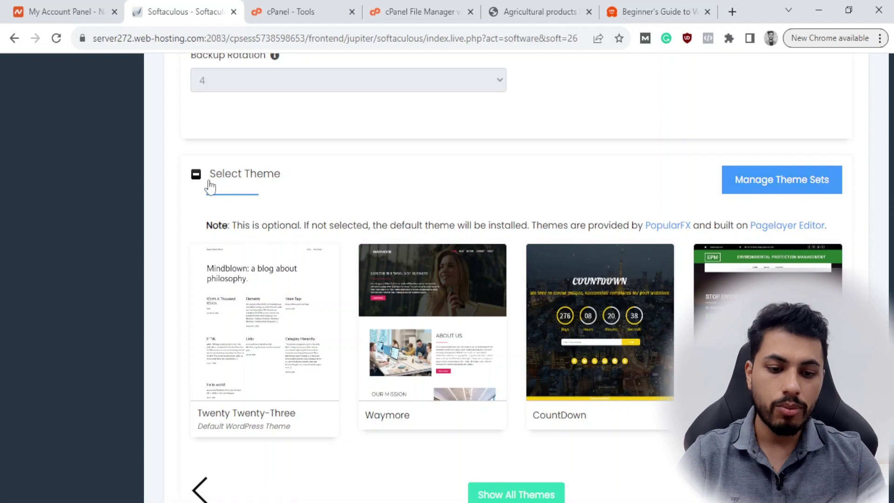
pyautogui.click(196, 174)
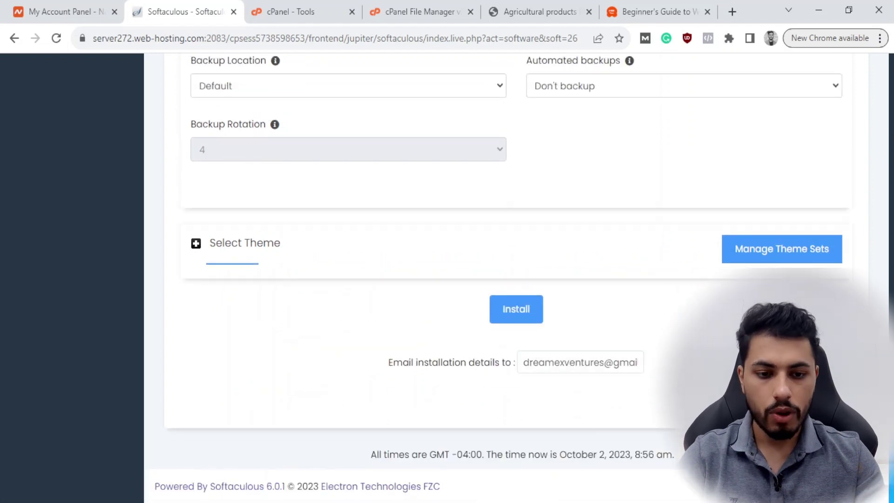
# Check the e-mail field for installation details and the backup settings, and start the WordPress installation.
pyautogui.click(639, 372)
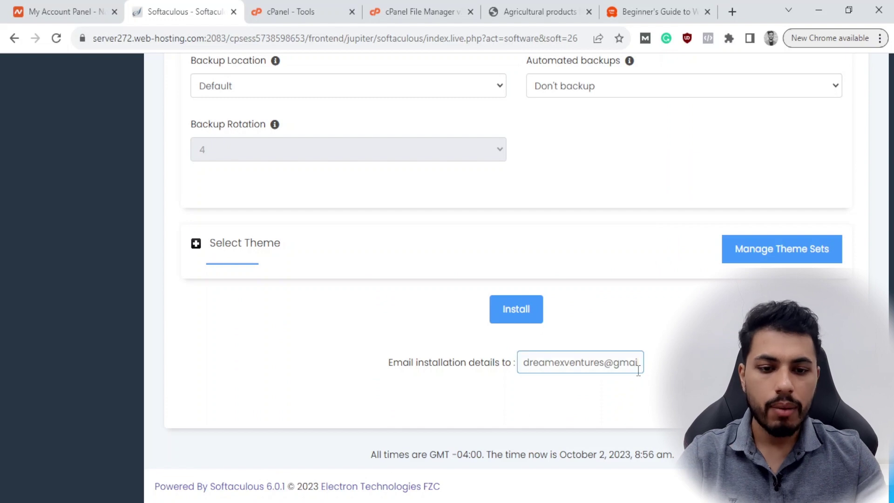
pyautogui.click(512, 321)
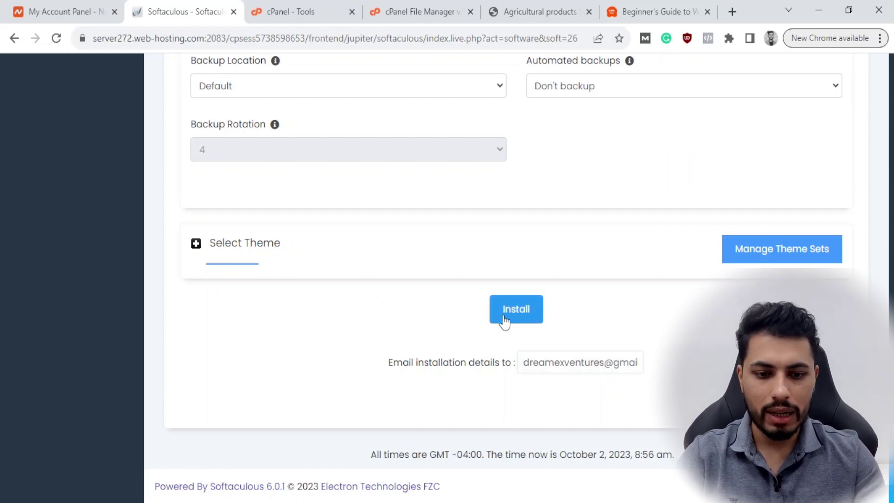
pyautogui.scroll(5, 533, 358)
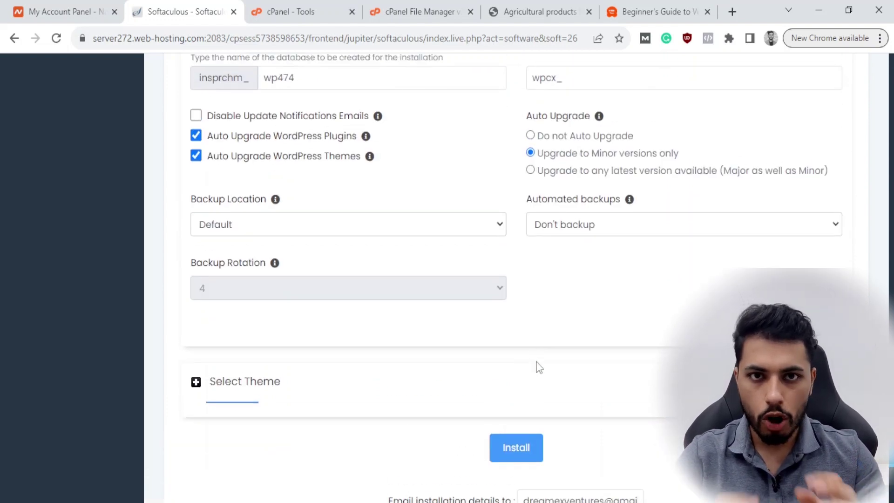
pyautogui.scroll(-5, 533, 414)
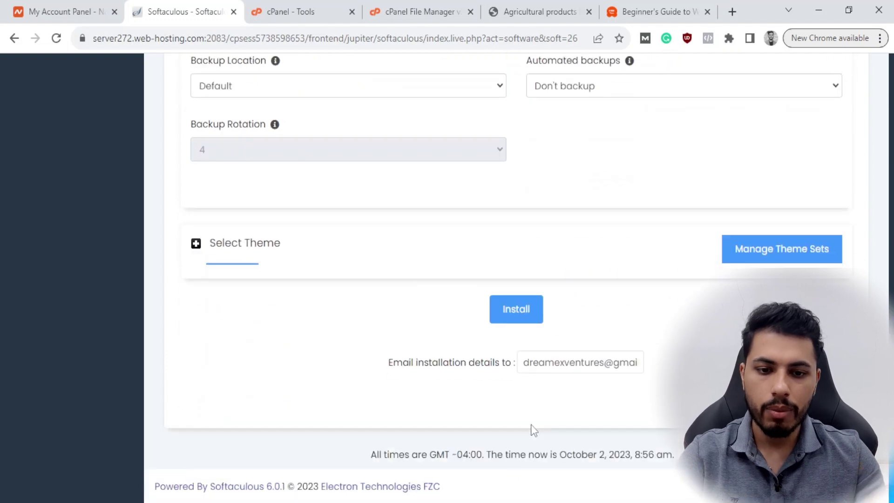
pyautogui.click(514, 321)
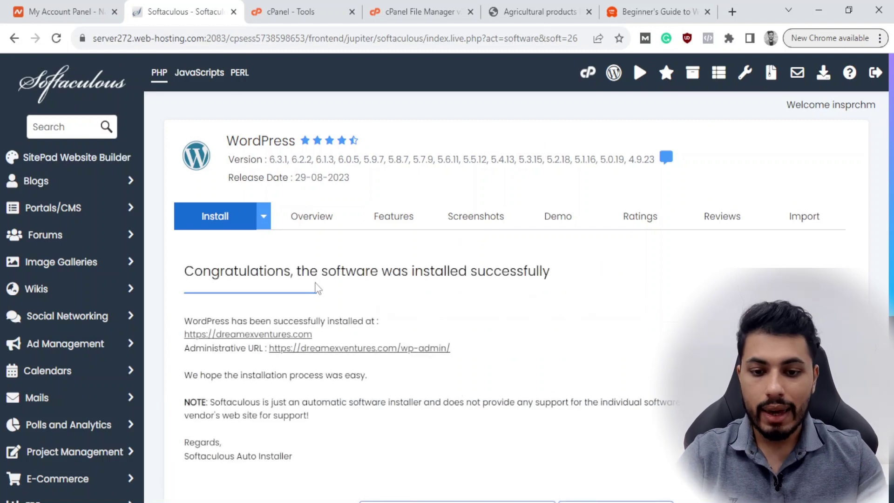
# Read through the installation result page, including the site address, the wp-admin administrative URL and the options below them.
pyautogui.moveTo(279, 271); pyautogui.dragTo(552, 280)
pyautogui.click(562, 276)
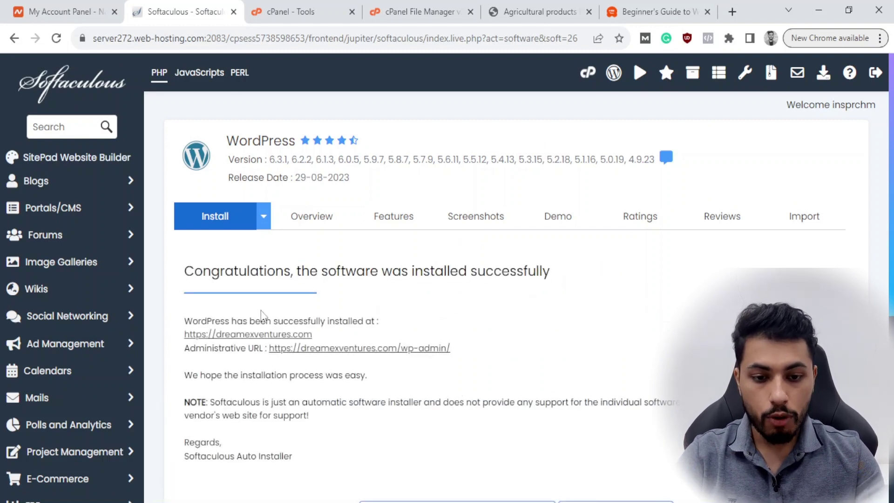
pyautogui.scroll(-1, 361, 335)
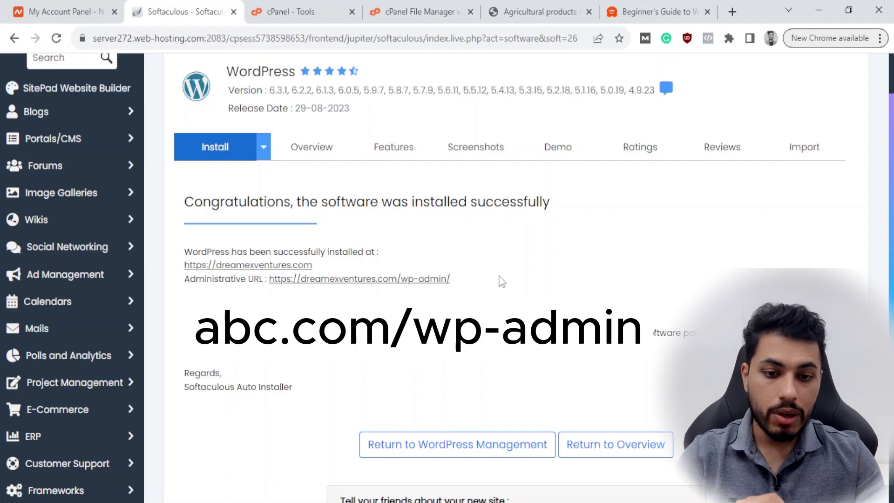
pyautogui.moveTo(452, 279)
pyautogui.mouseDown()
pyautogui.moveTo(380, 279)
pyautogui.moveTo(452, 278)
pyautogui.mouseUp()
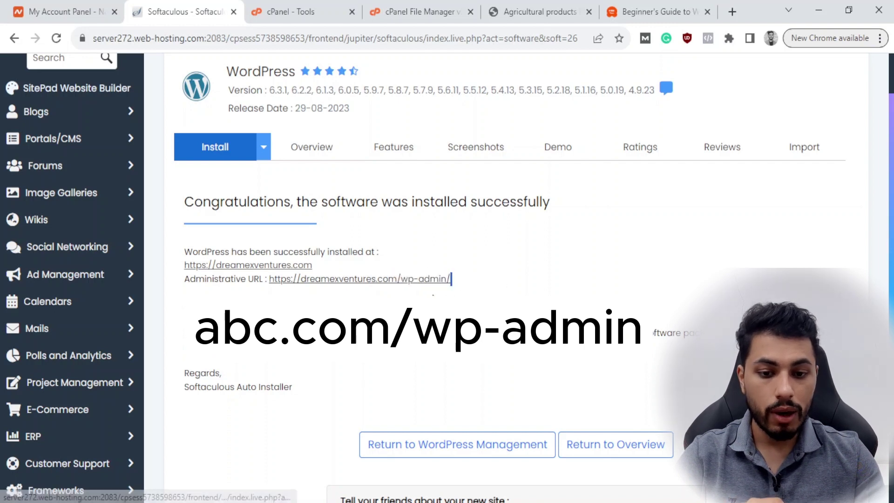
pyautogui.scroll(-1, 280, 317)
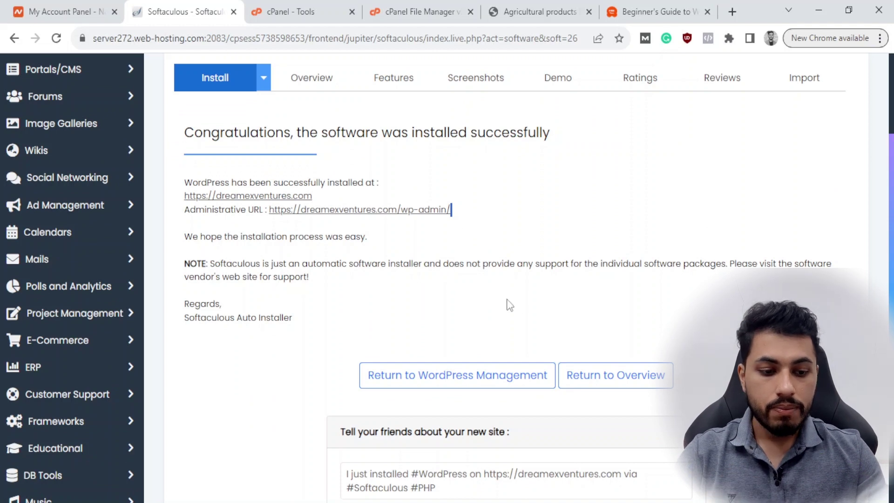
pyautogui.scroll(-1, 507, 305)
pyautogui.scroll(-2, 641, 317)
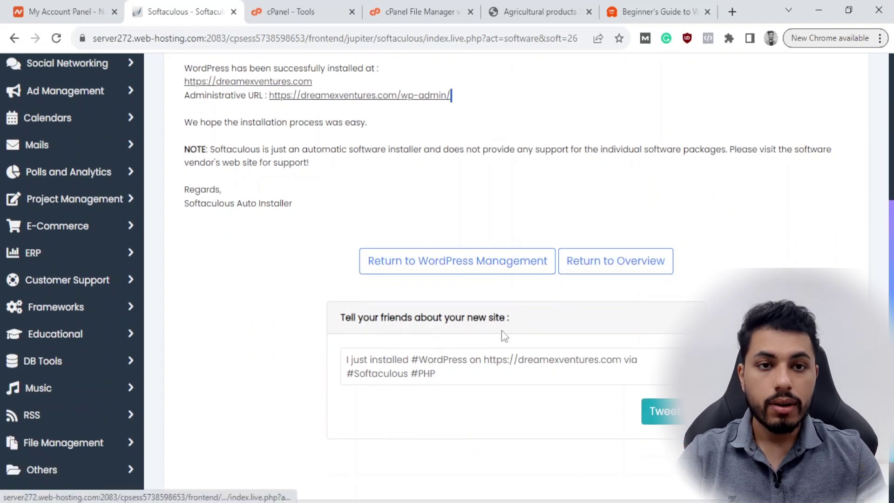
pyautogui.scroll(-1, 642, 316)
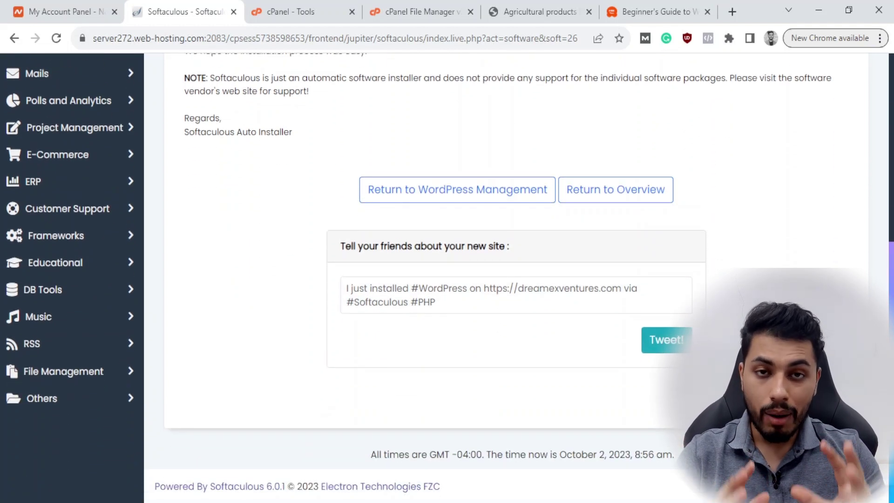
pyautogui.scroll(6, 451, 301)
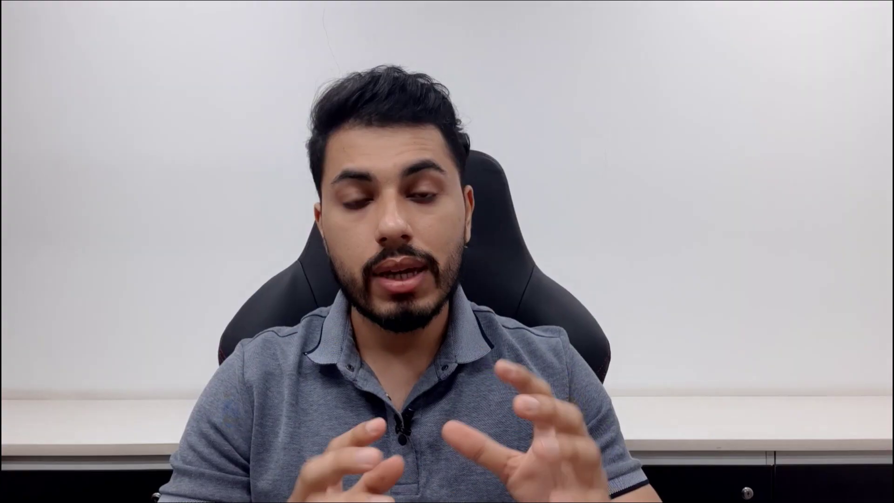